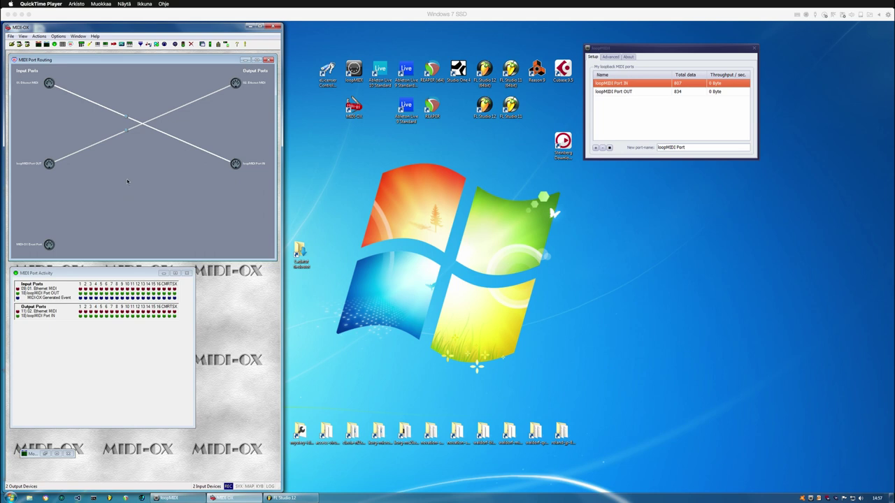
Step: Inspect the Virus C Desktop, ipMIDI Port 2 and CS6x patch routings in the MIDI routing window
left_click(127, 182)
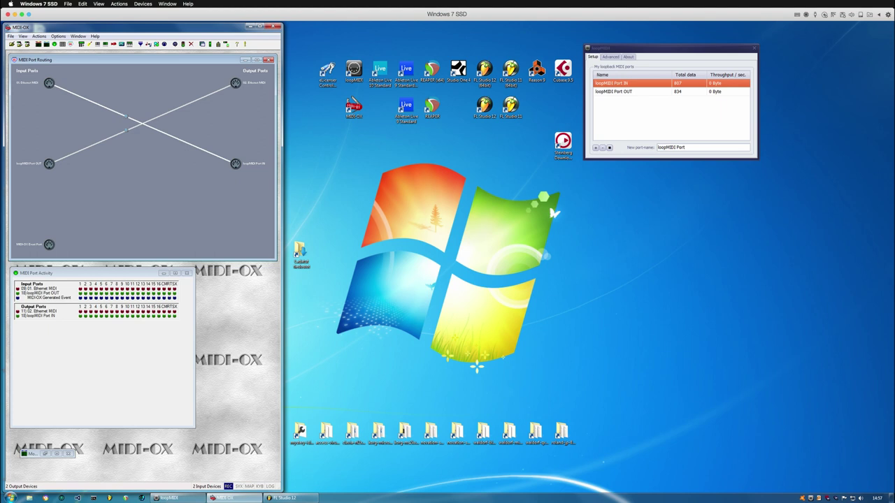
key("super+Tab")
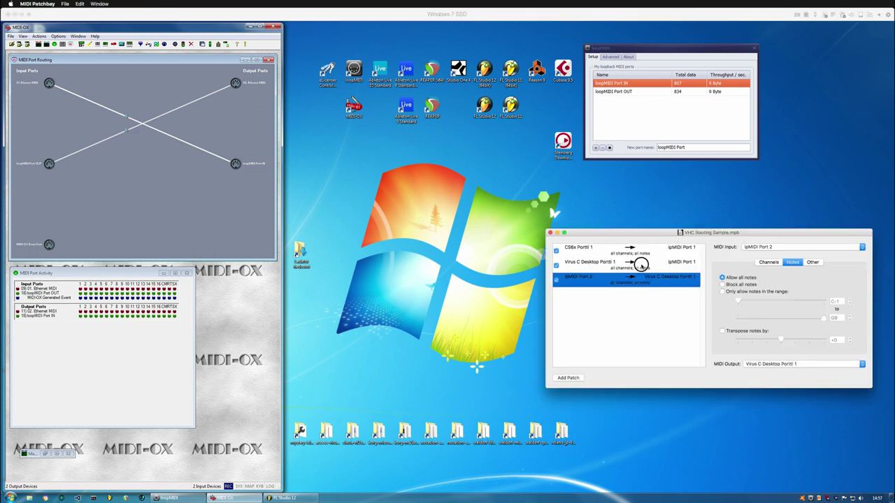
left_click(592, 265)
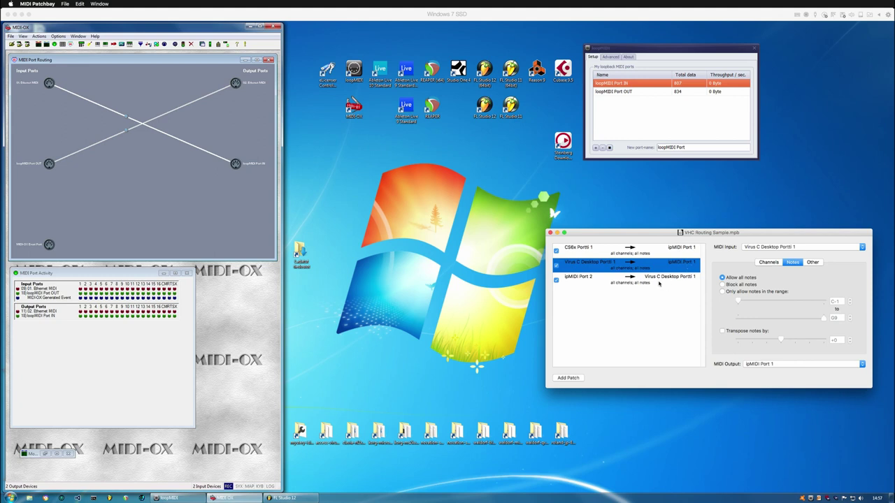
left_click(571, 281)
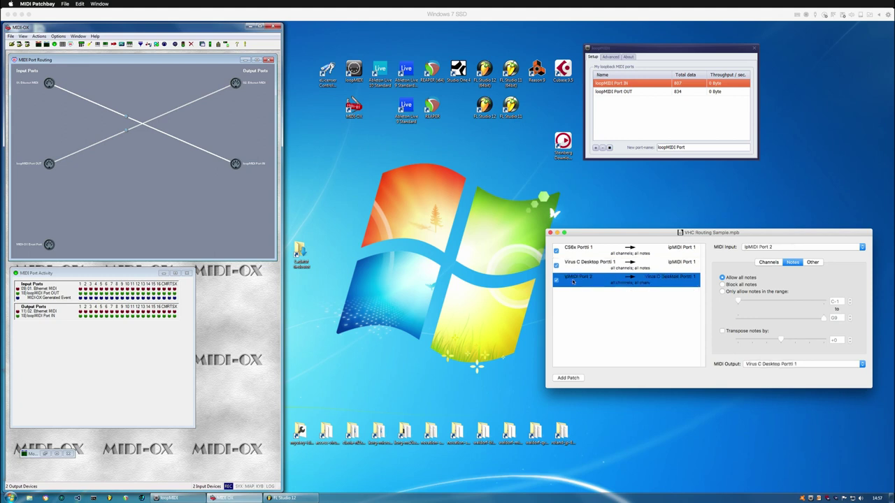
left_click(632, 249)
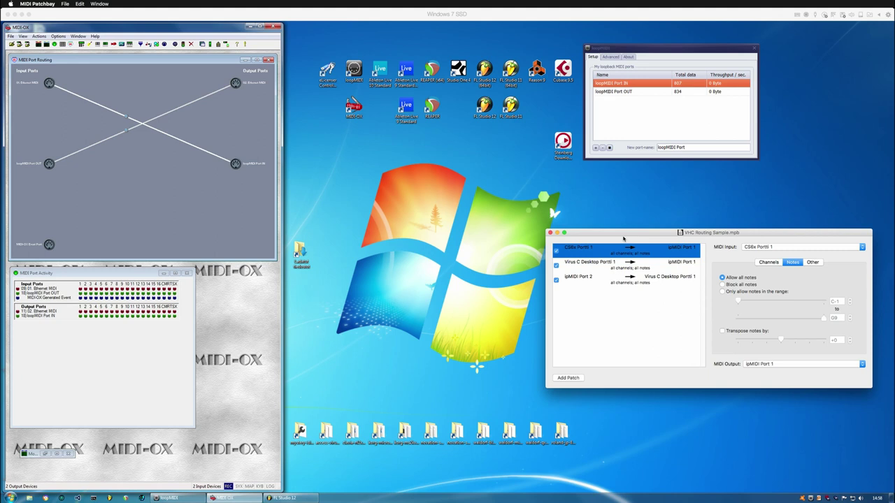
left_click(604, 270)
left_click(597, 253)
left_click(664, 255)
Step: Return to FL Studio in the virtual machine and list Plugin database > Installed > Generators > VST
left_click(418, 385)
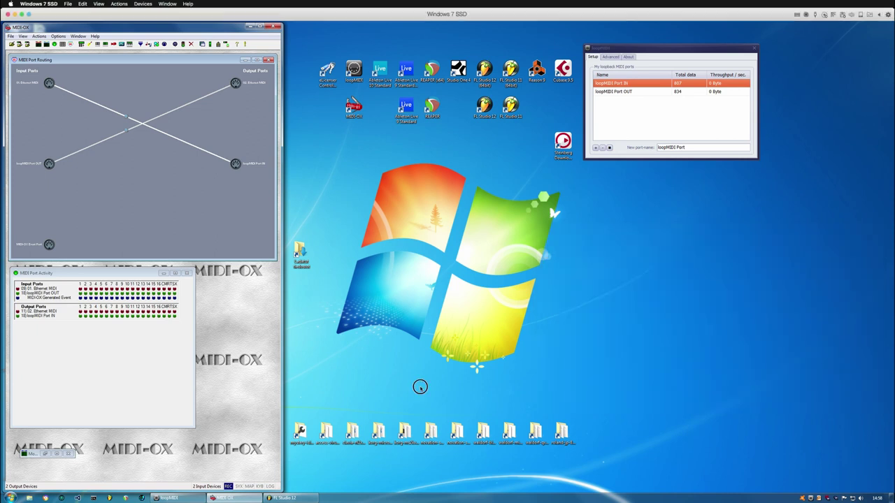
left_click(296, 497)
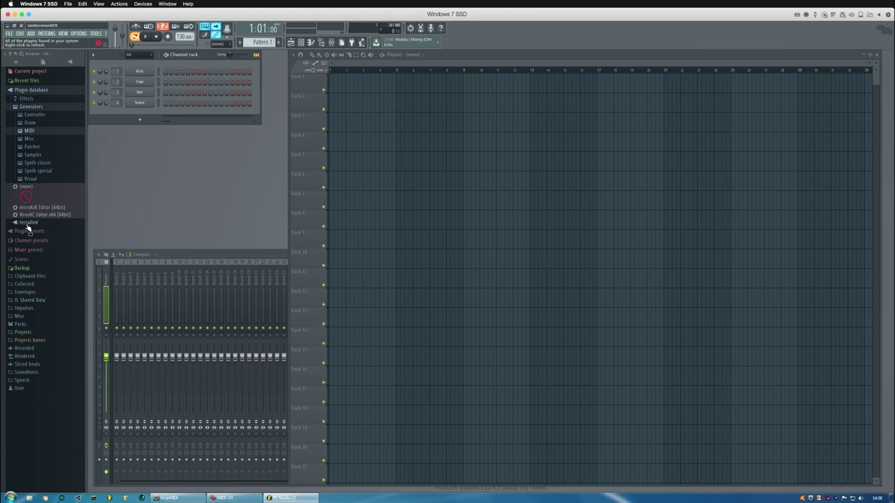
left_click(29, 223)
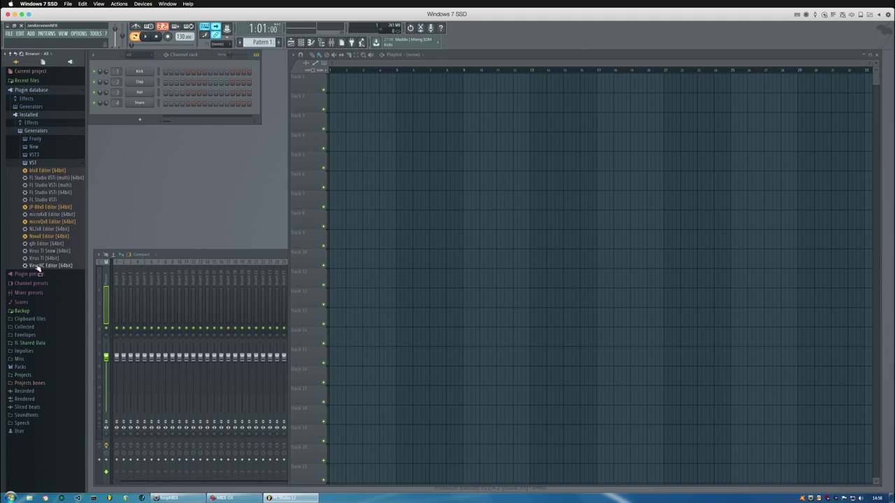
Step: In MIDI settings, put loopMIDI Port OUT on port 0 with MIDI clock master sync, and enable loopMIDI Port IN
left_click(79, 34)
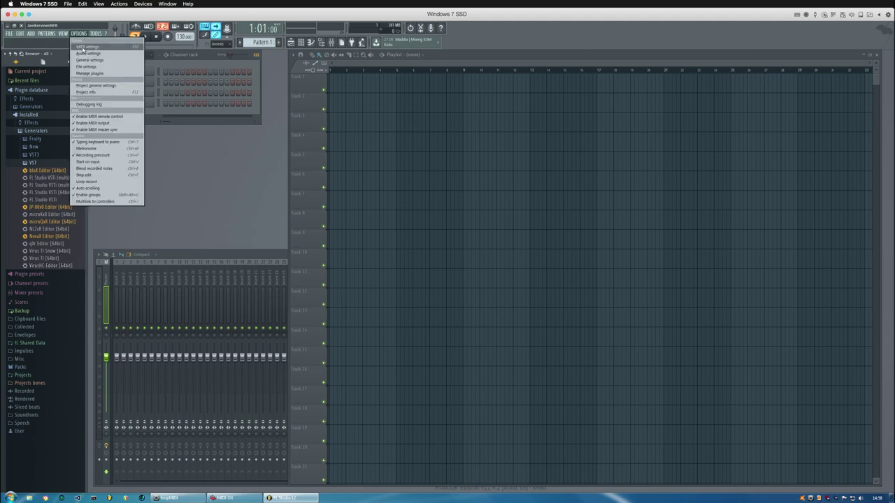
left_click(81, 48)
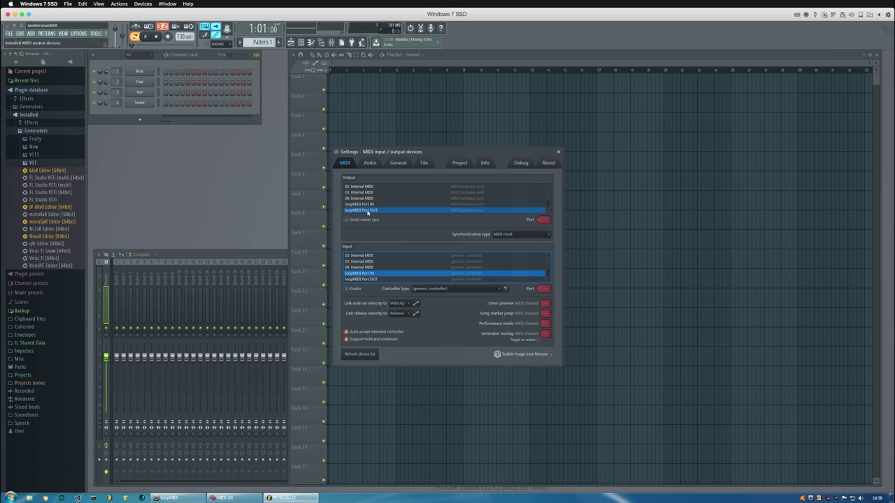
left_click(460, 210)
left_click(544, 221)
left_click_drag(544, 221, 544, 218)
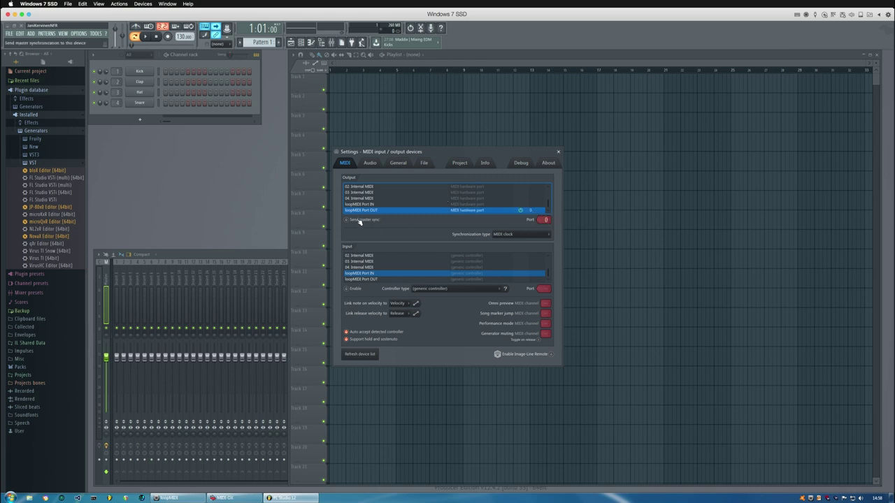
left_click(362, 221)
left_click(516, 234)
left_click(508, 243)
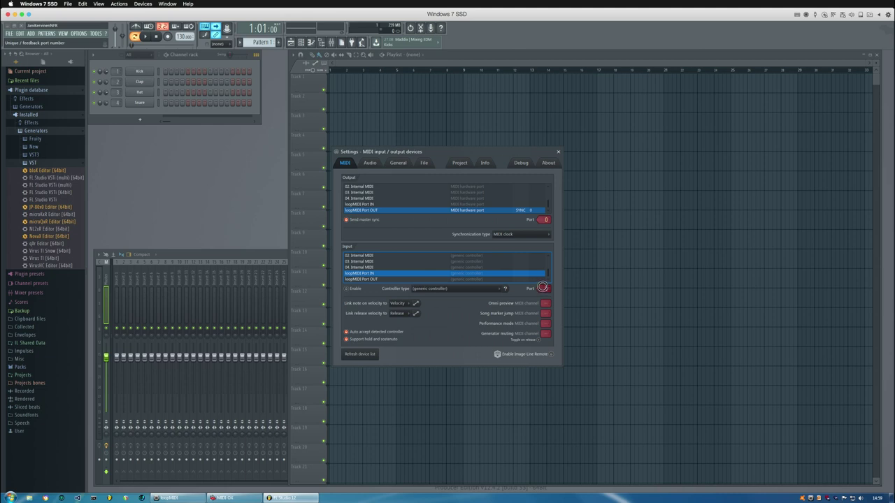
left_click(345, 288)
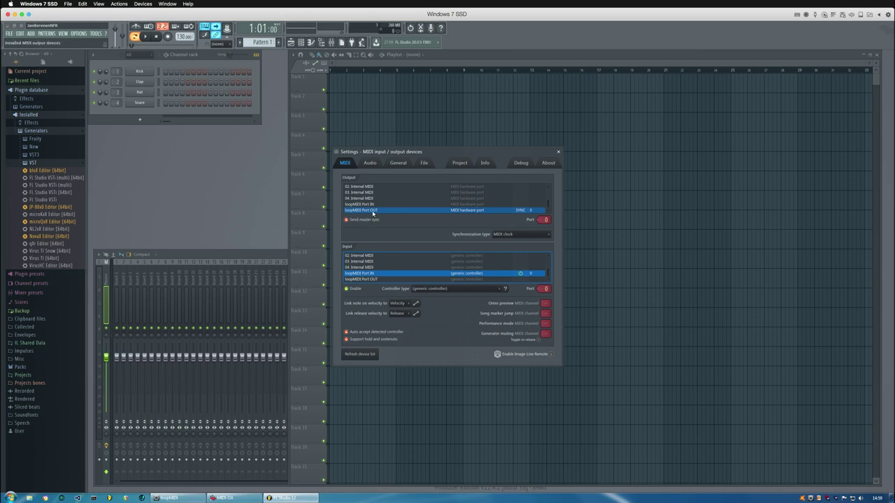
Step: Close MIDI settings and load VirusHC Editor into the channel rack, positioning its window
left_click(558, 151)
left_click(223, 497)
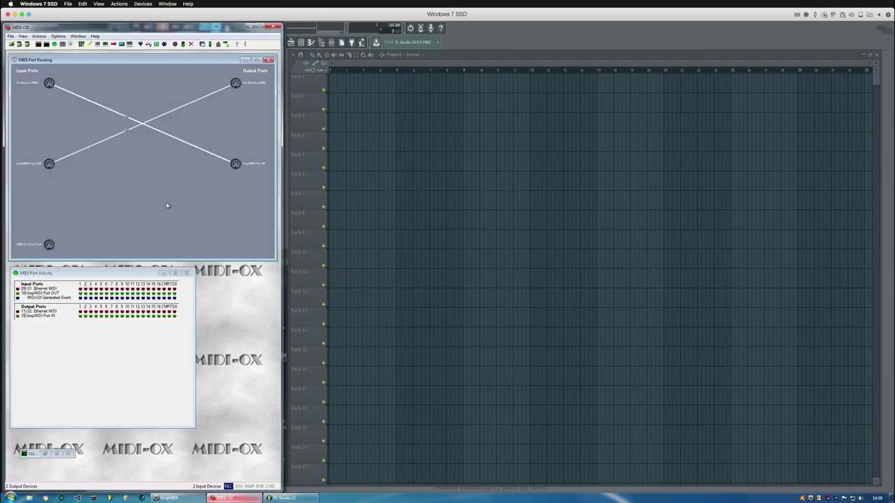
left_click(537, 39)
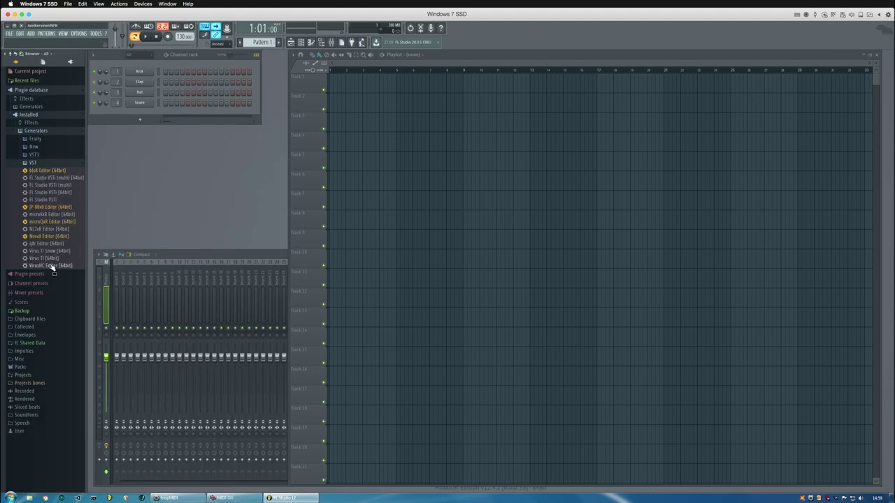
left_click_drag(53, 267, 143, 116)
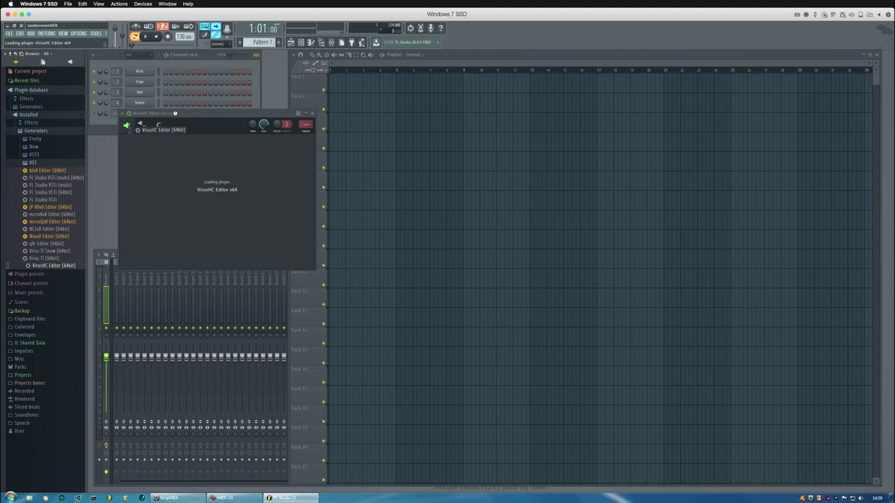
left_click_drag(176, 114, 301, 171)
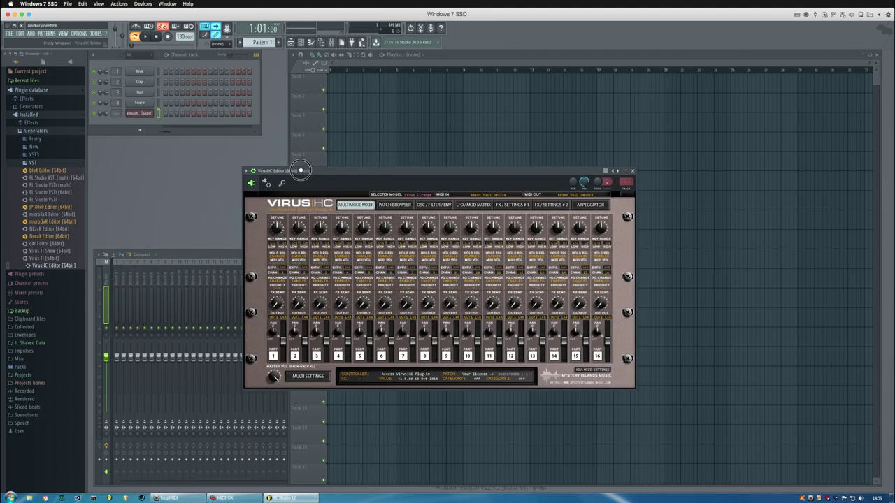
Step: Confirm Virus C-range as the model in the multi settings
left_click(312, 377)
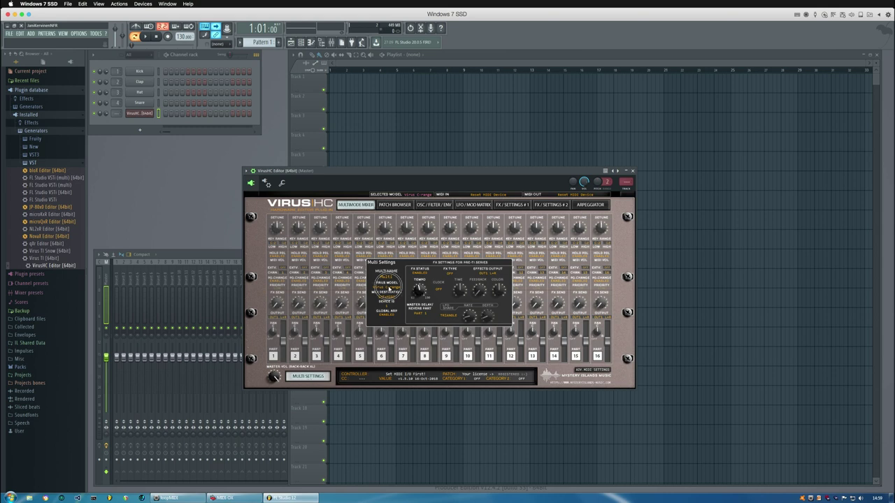
left_click(393, 287)
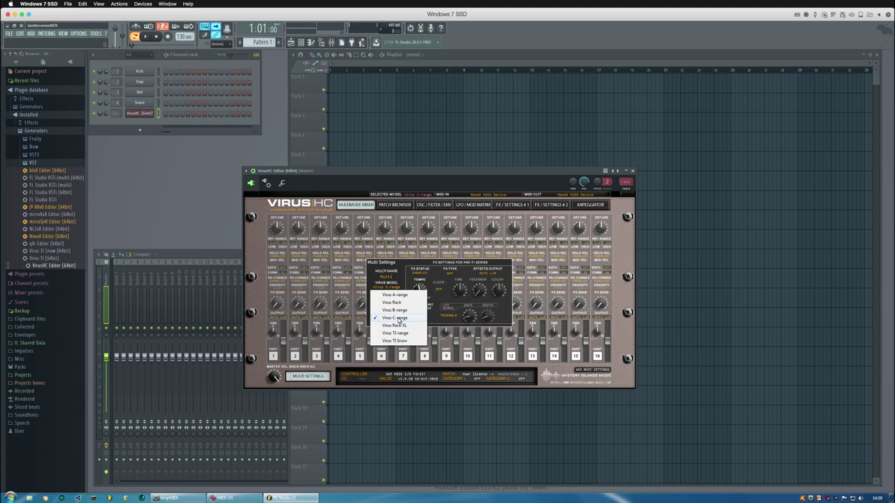
left_click(398, 320)
left_click(318, 377)
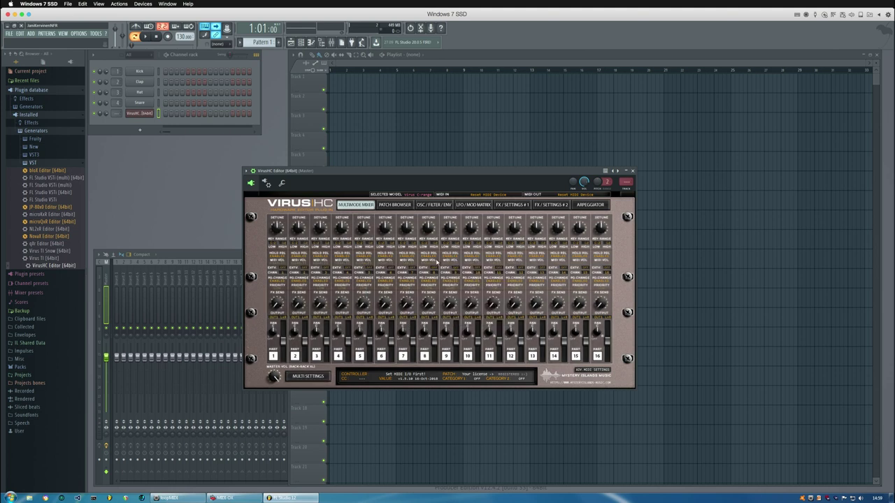
Step: Set the editor's MIDI input to 01. Ethernet MIDI and output to 02. Ethernet MIDI
left_click(481, 196)
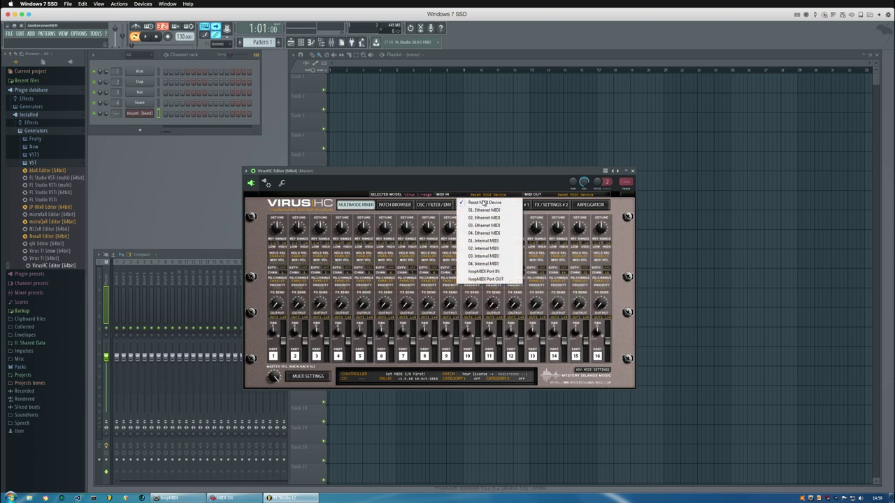
left_click(484, 212)
left_click(568, 197)
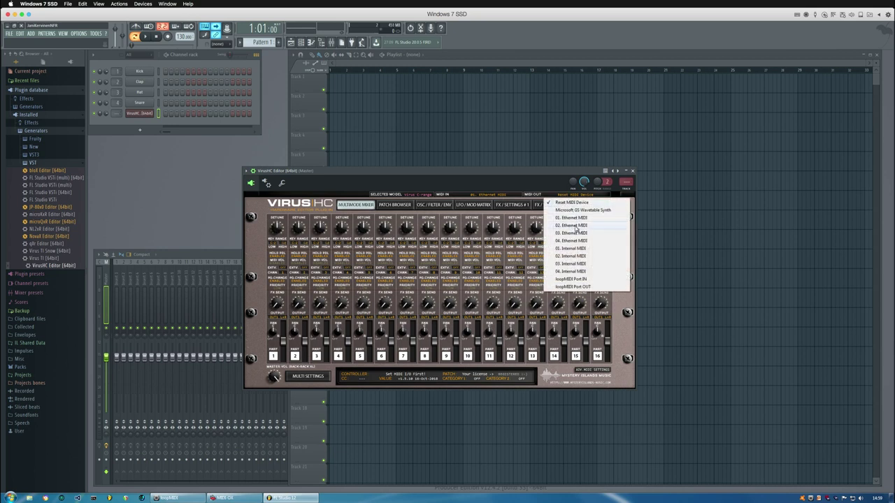
left_click(576, 226)
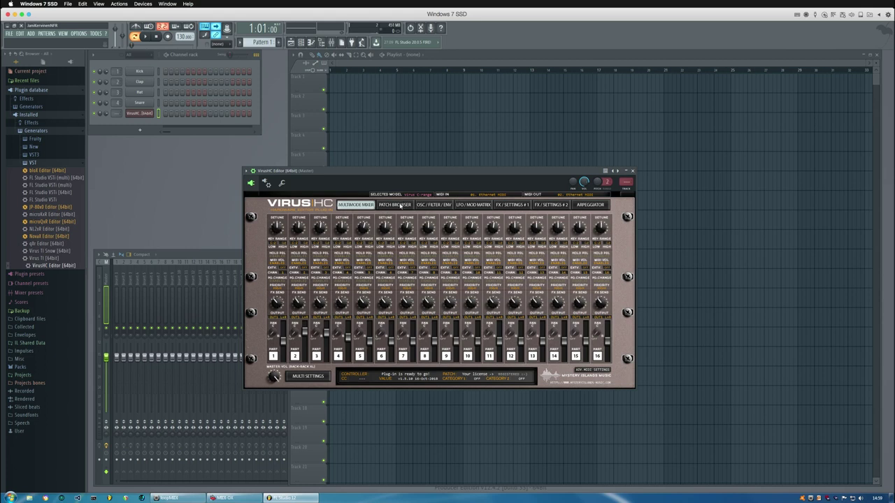
Step: Load the Access Virus Revealed Vol 1 bank in the VirusHC patch browser
left_click(400, 204)
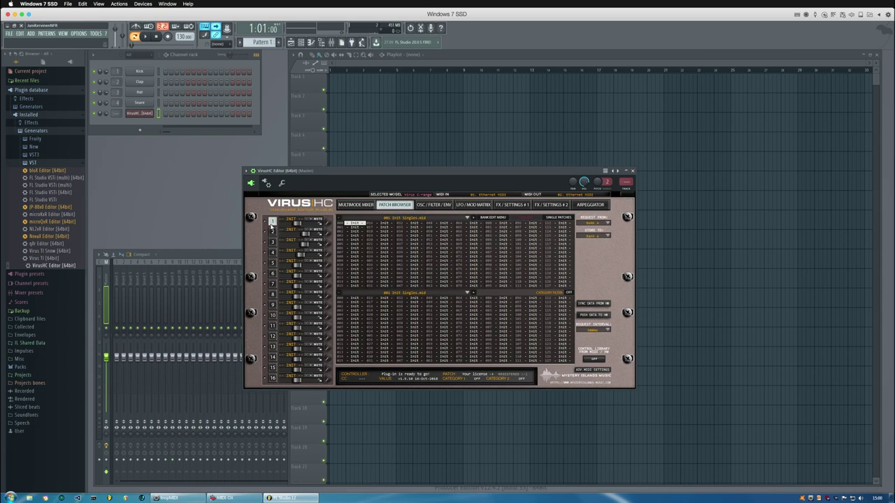
left_click(272, 232)
left_click(472, 218)
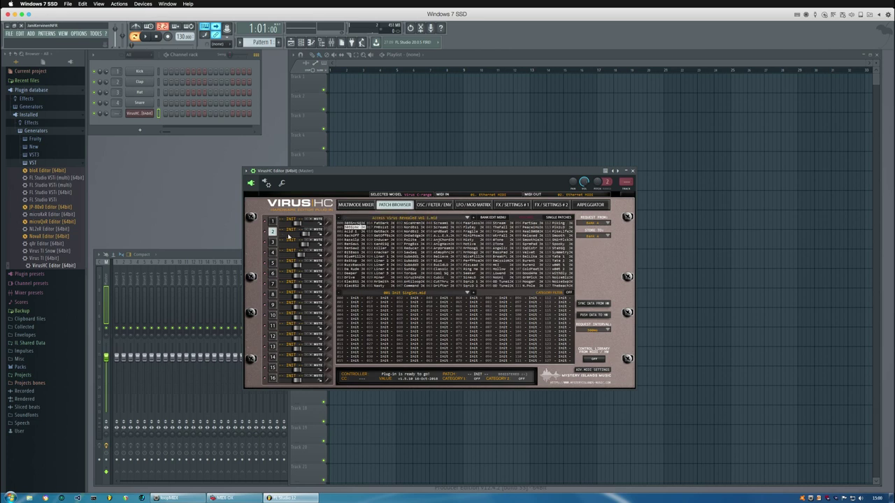
Step: Sync patch data from the Virus hardware, then view part 2 See Saw's oscillator, filter and envelope page
left_click(272, 222)
left_click(596, 305)
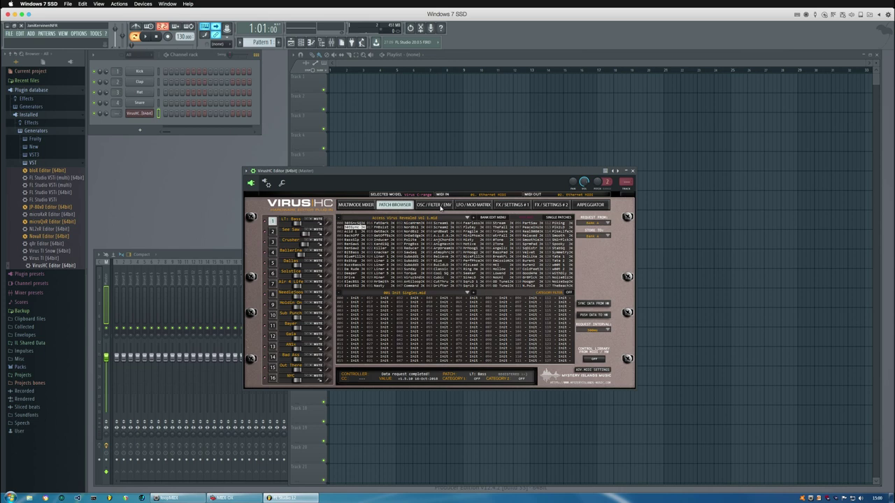
left_click(439, 205)
left_click(272, 232)
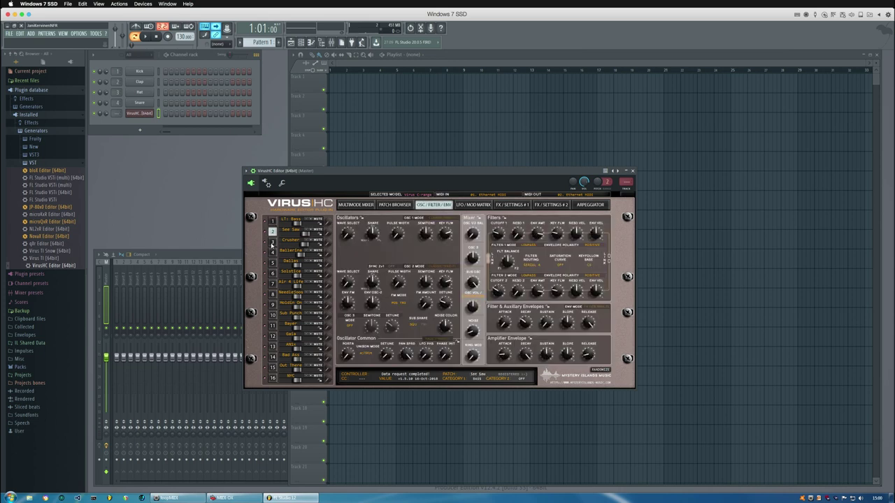
Step: Select part 1, LT: Bass, and move the Virus editor window up and right
left_click(272, 242)
left_click(272, 252)
left_click(272, 263)
left_click(272, 273)
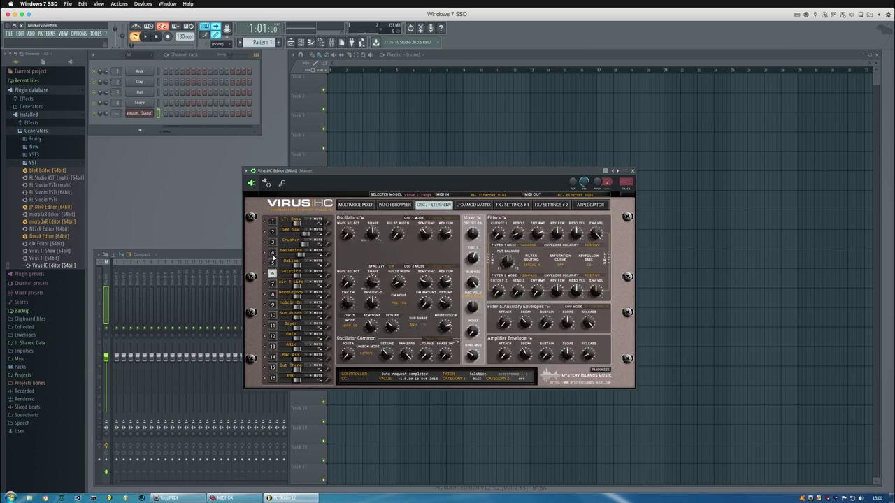
left_click(272, 223)
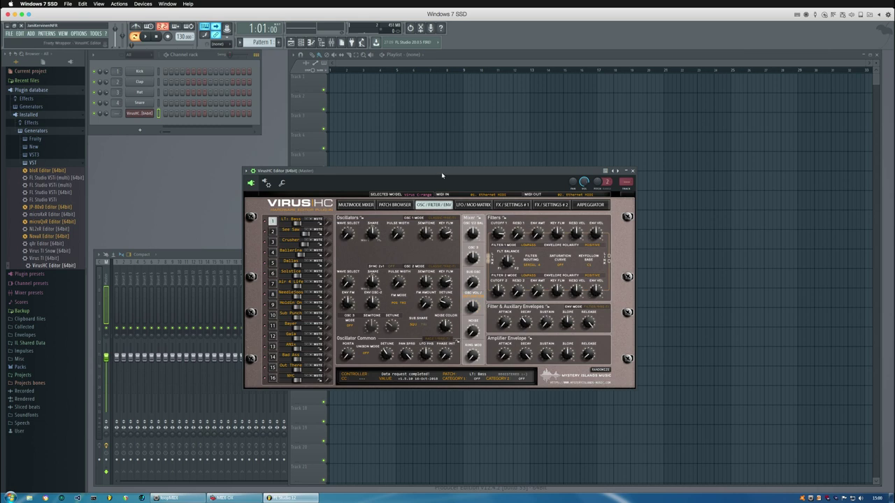
left_click_drag(441, 172, 504, 155)
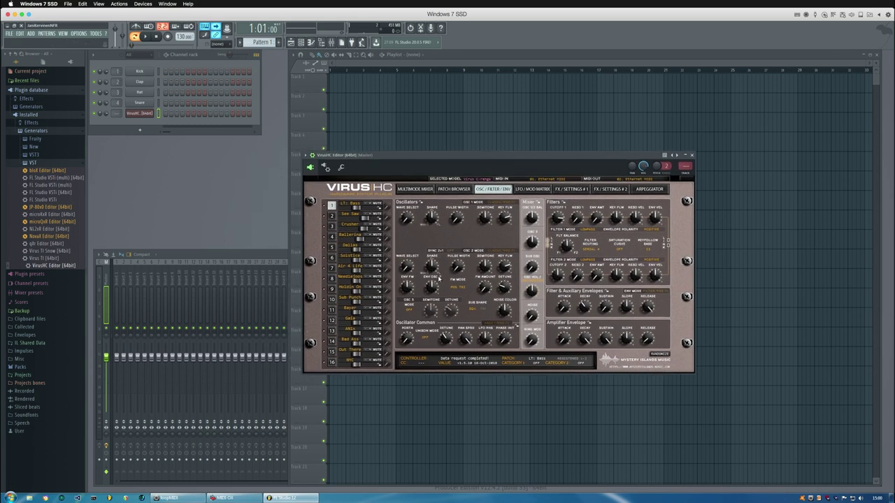
Step: Add a MIDI Out channel to the channel rack and position its window
left_click(142, 132)
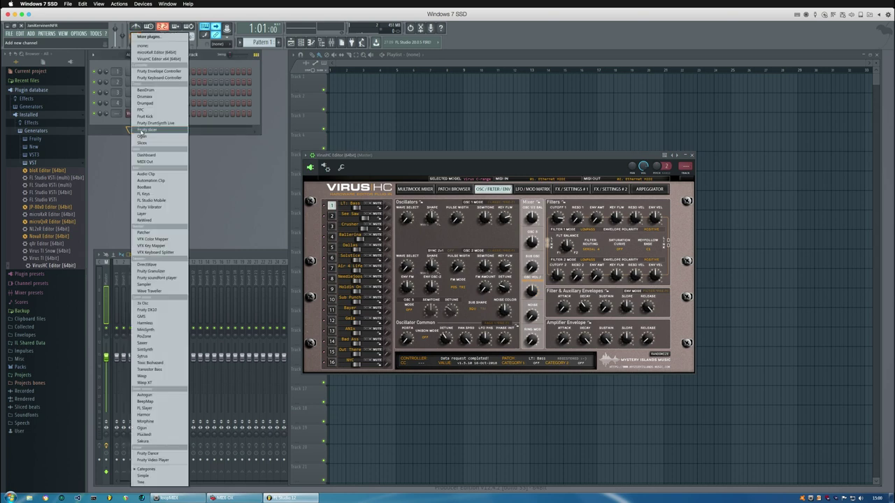
left_click(153, 163)
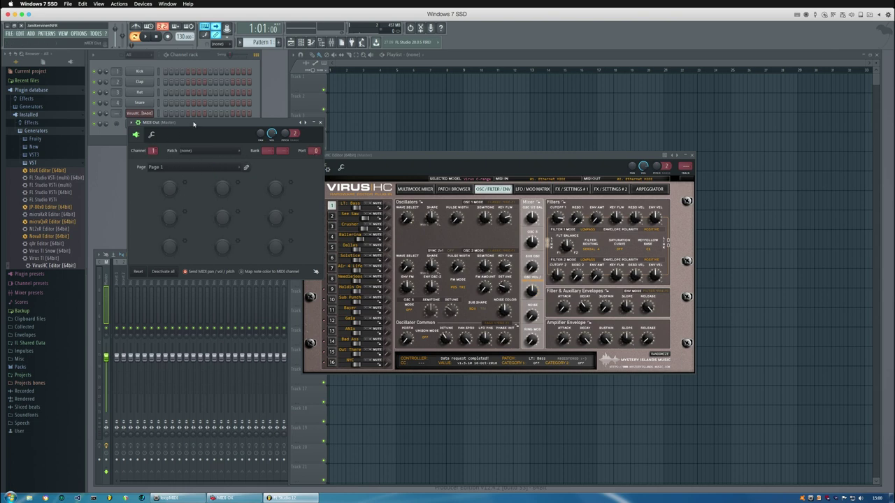
left_click_drag(196, 123, 344, 71)
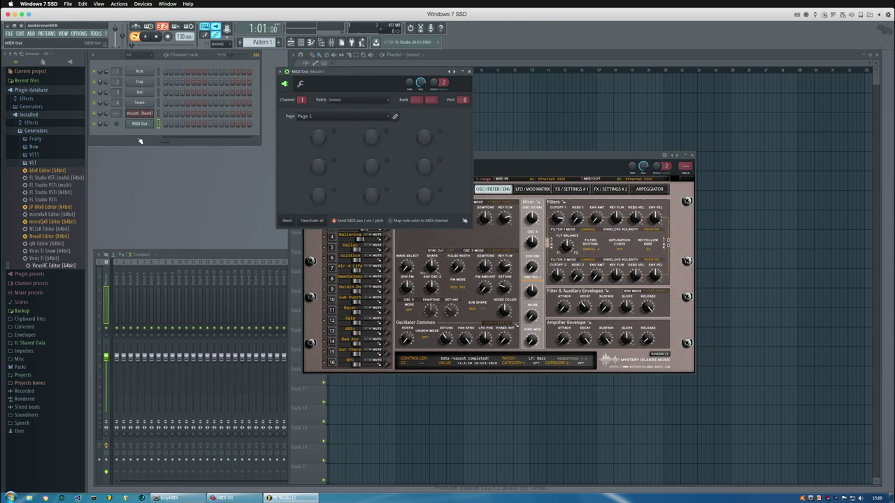
left_click(130, 128)
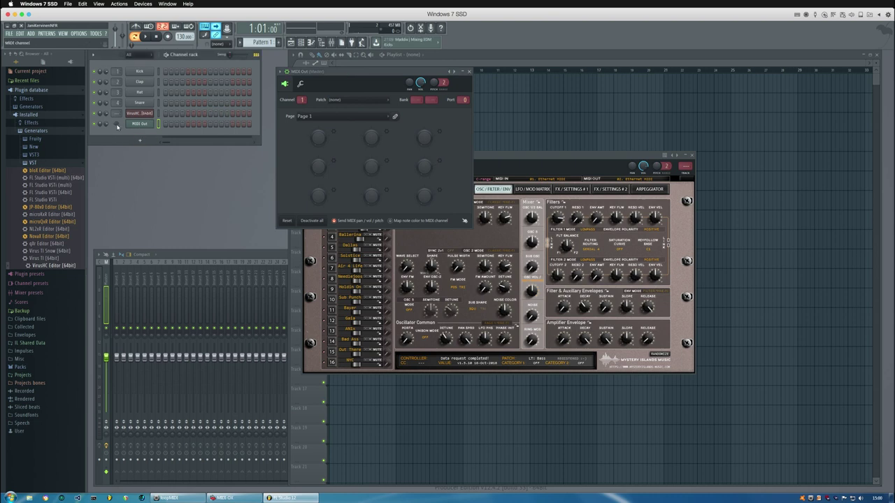
left_click(133, 125)
left_click(136, 126)
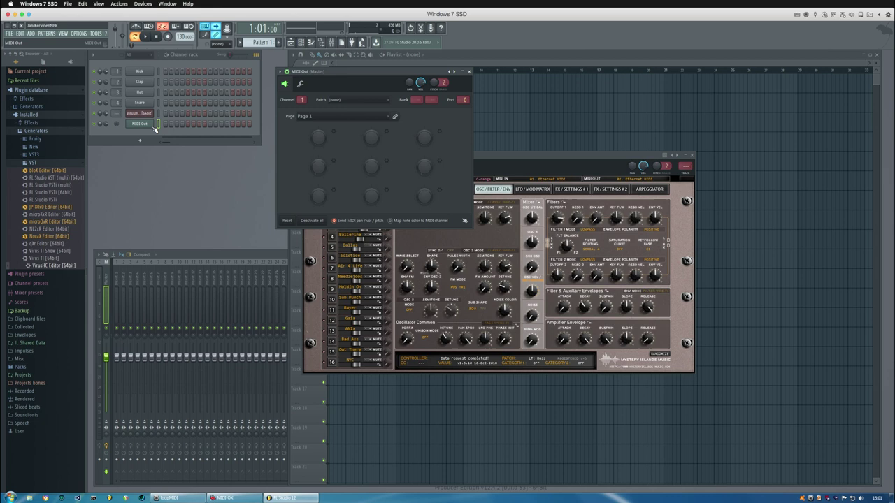
Step: Add MIDI Out #2 on channel 2 and move its window lower
left_click(139, 140)
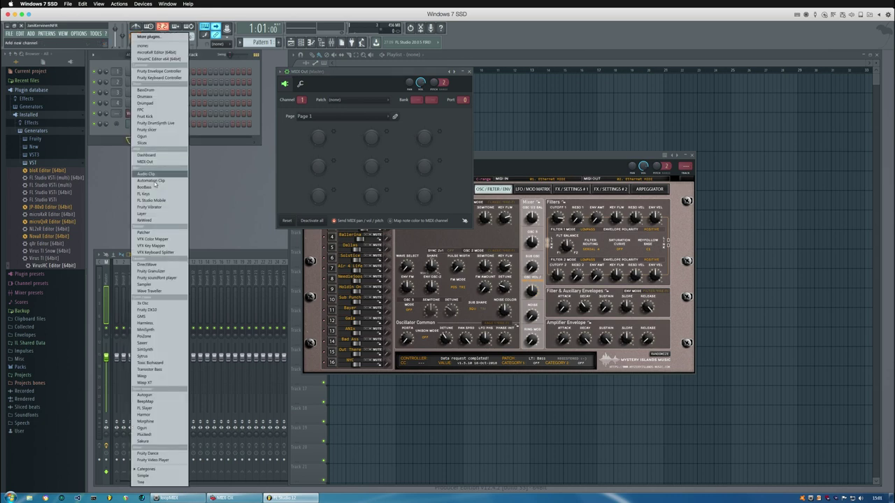
left_click(150, 161)
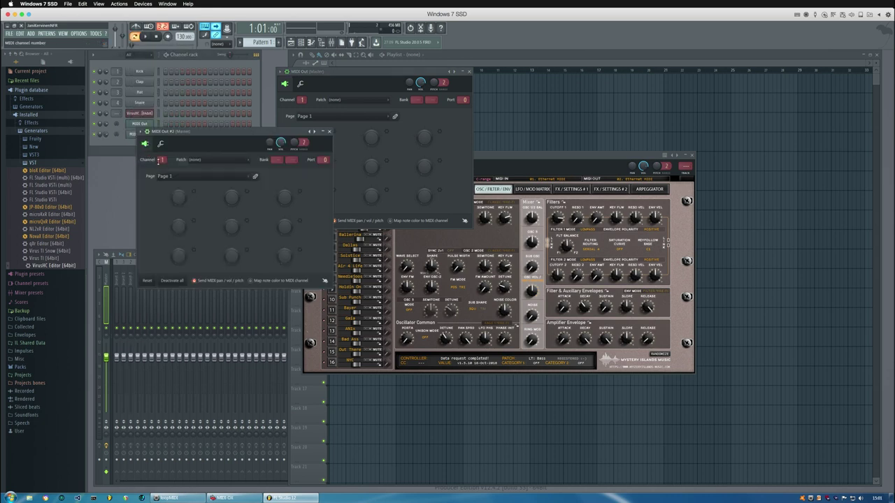
scroll(161, 160, "up", 1)
left_click_drag(192, 133, 265, 214)
Step: Add MIDI Out #3 on channel 3 and close its window
left_click(140, 150)
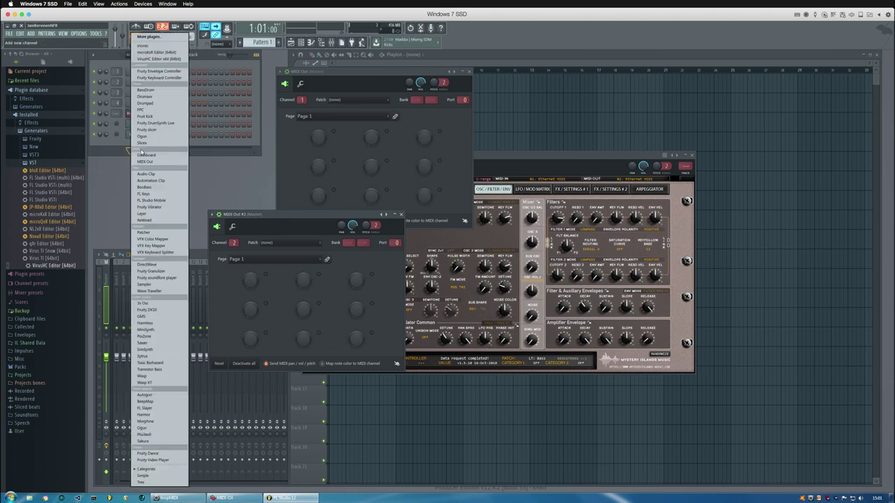
left_click(166, 162)
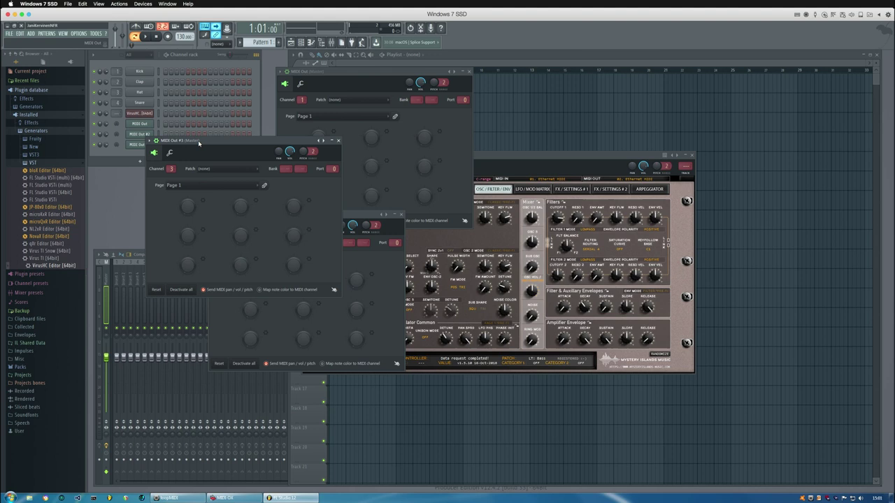
left_click_drag(197, 142, 237, 143)
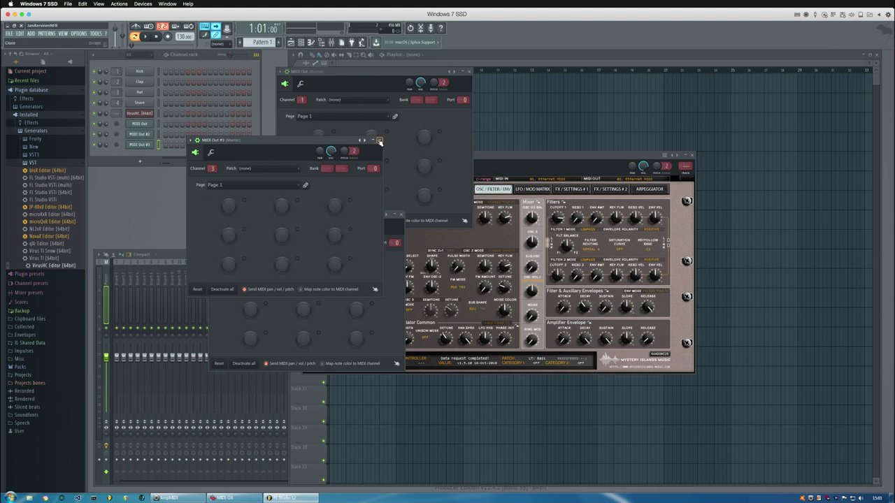
left_click(379, 141)
Step: Close the MIDI Out windows, then show VirusHC's patch browser and move the editor right
left_click(401, 214)
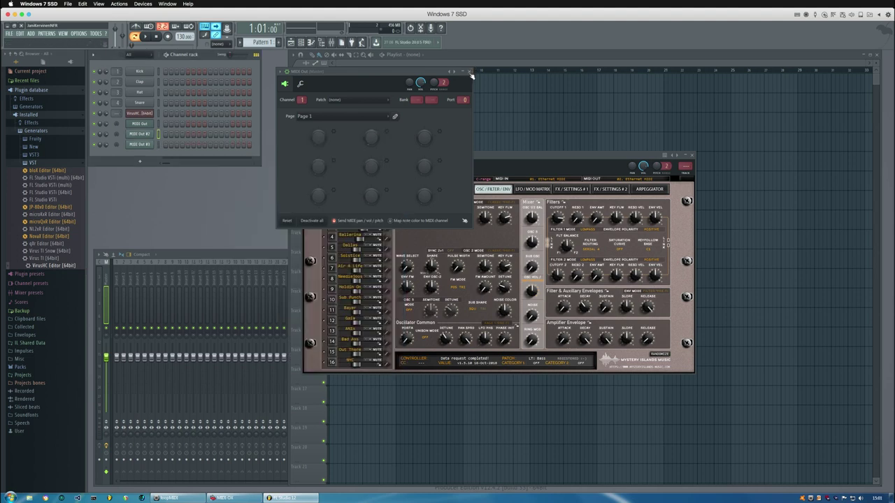
left_click(469, 72)
left_click(143, 125)
left_click(469, 72)
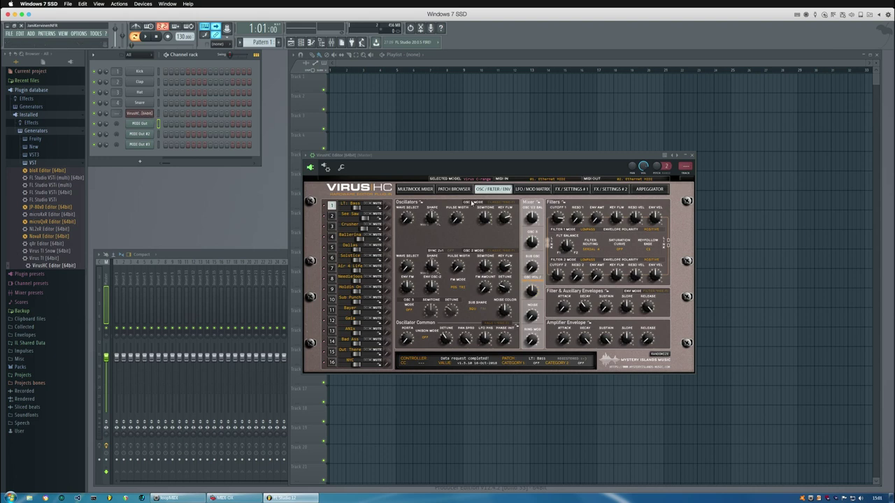
left_click(456, 189)
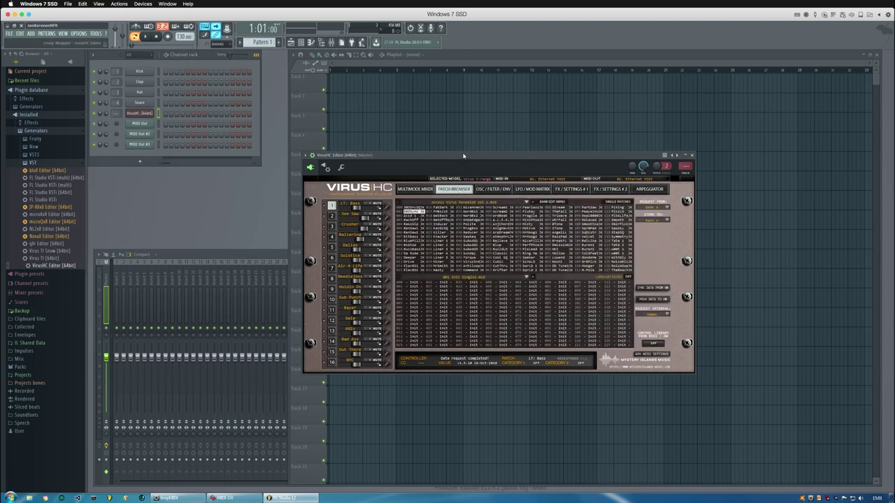
left_click_drag(461, 155, 539, 183)
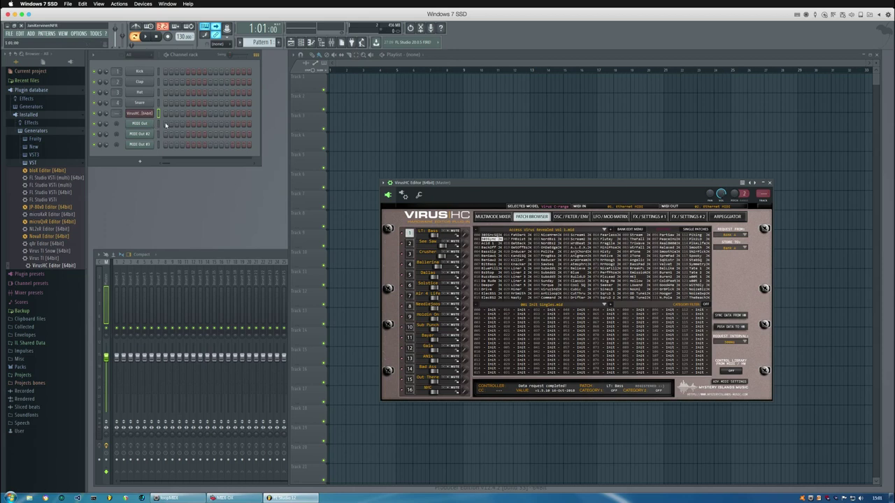
right_click(147, 124)
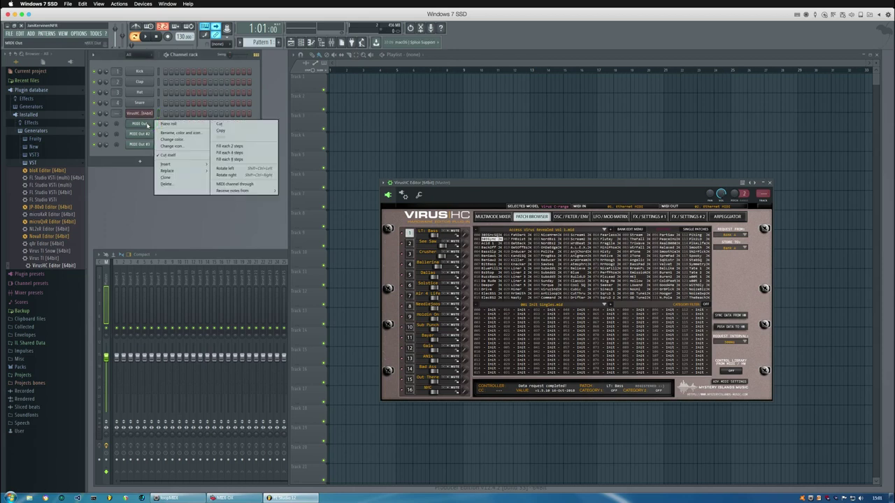
left_click(175, 125)
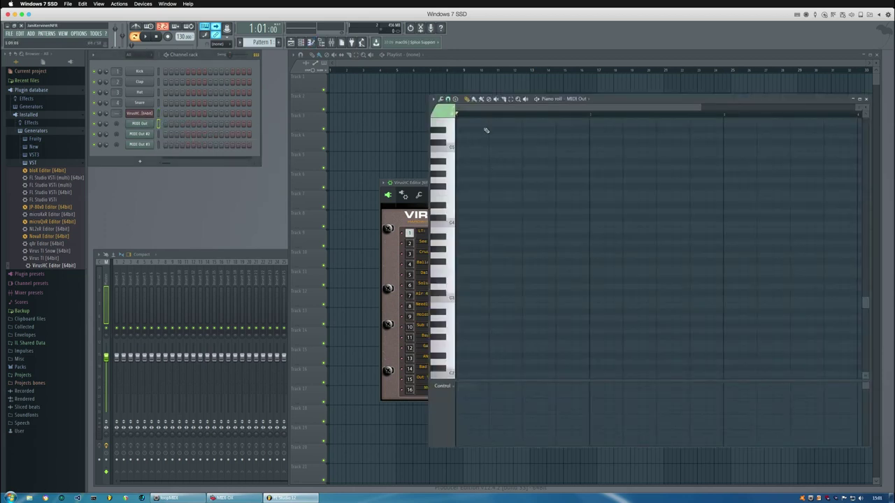
left_click(866, 102)
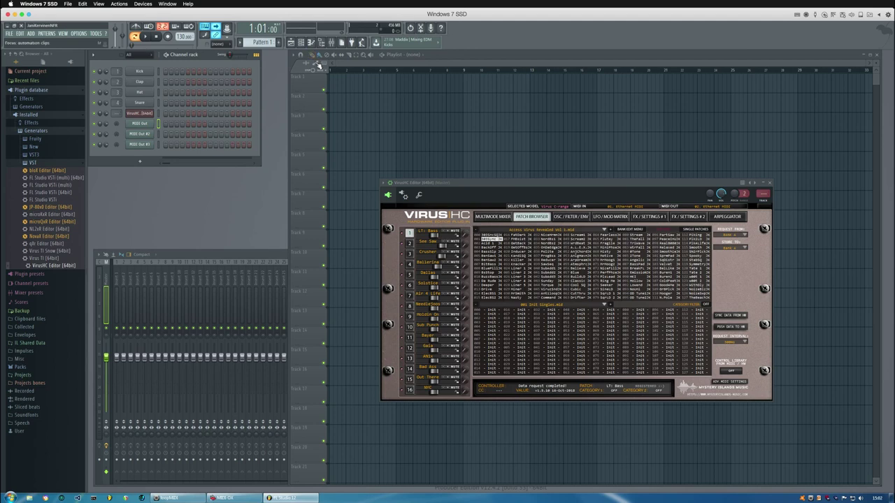
Step: Reopen the VirusHC editor and switch it to the OSC / FILTER / ENV page for LT: Bass
left_click(142, 115)
left_click(146, 116)
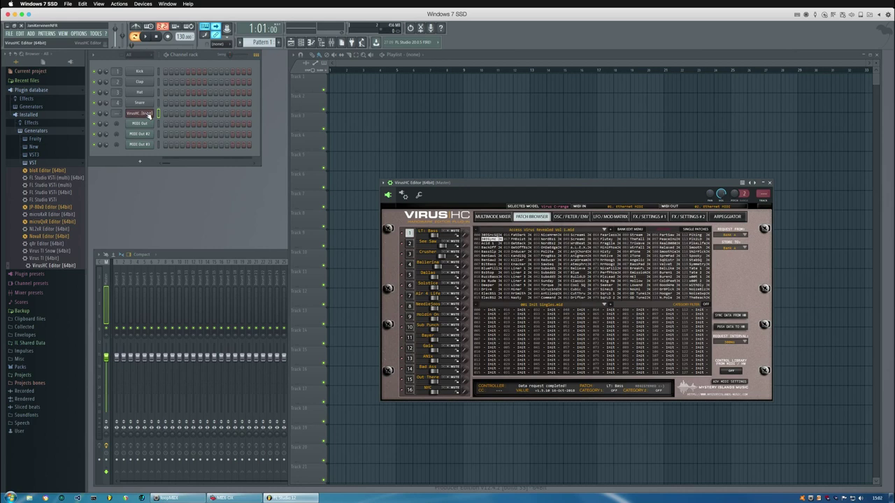
right_click(143, 114)
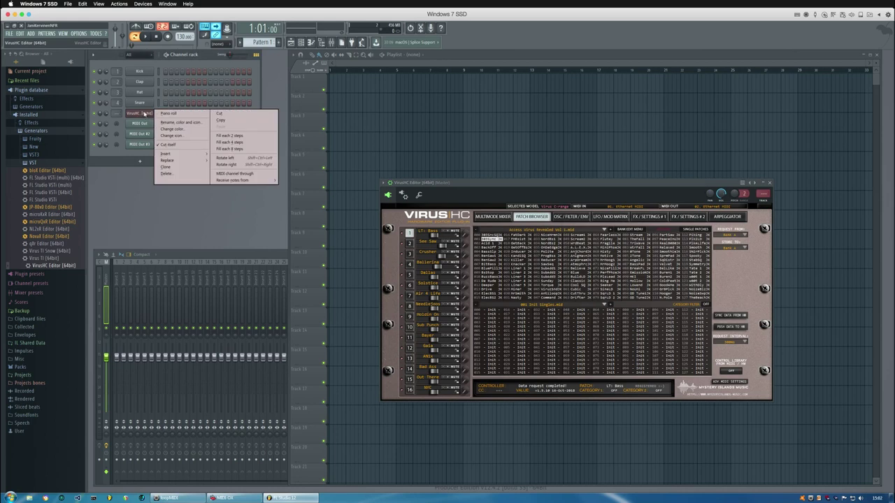
left_click(147, 116)
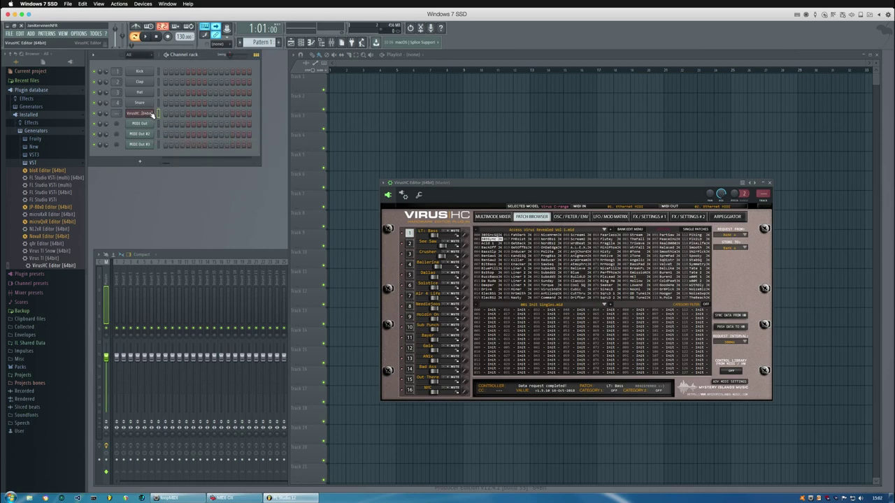
left_click(579, 218)
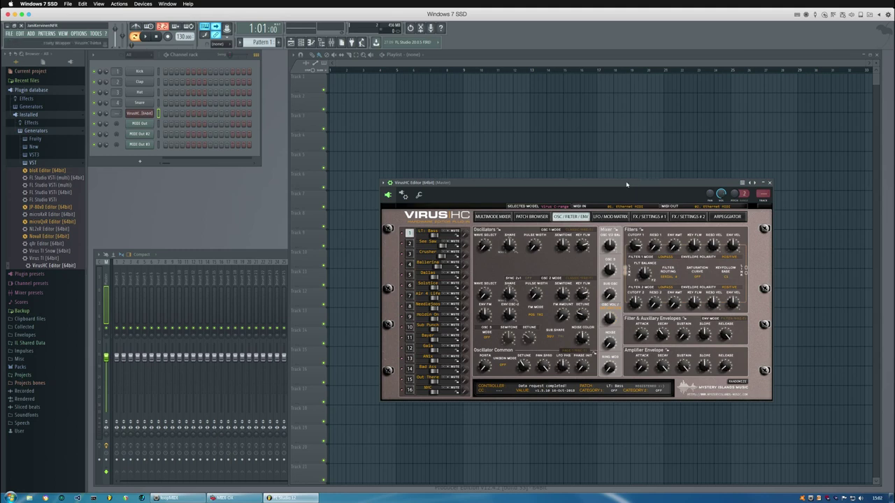
Step: In the patch browser, pick BassGld and an Init slot, then open and dismiss the Bank Edit menu
left_click(537, 218)
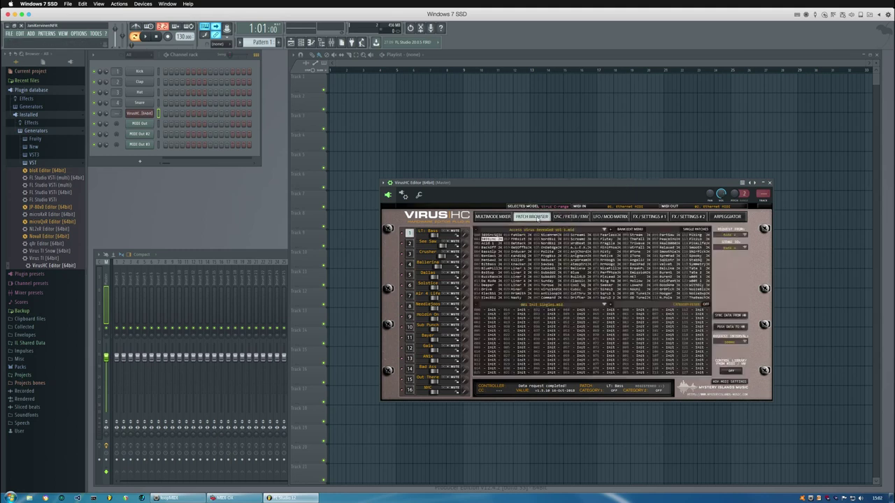
left_click(497, 243)
left_click(492, 251)
left_click(549, 339)
left_click(625, 233)
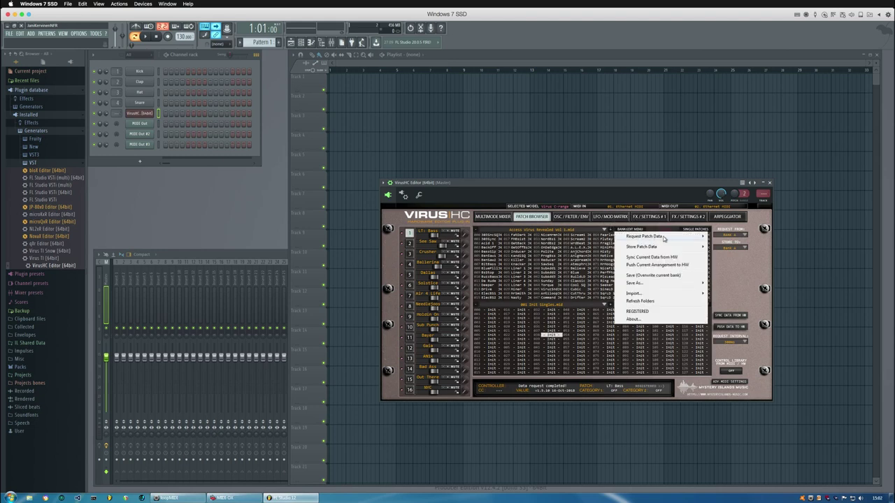
mouse_move(662, 248)
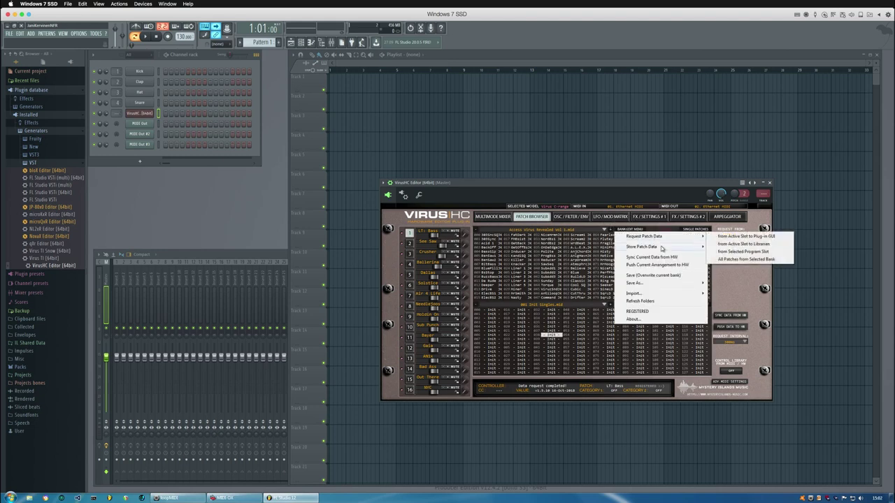
left_click(752, 279)
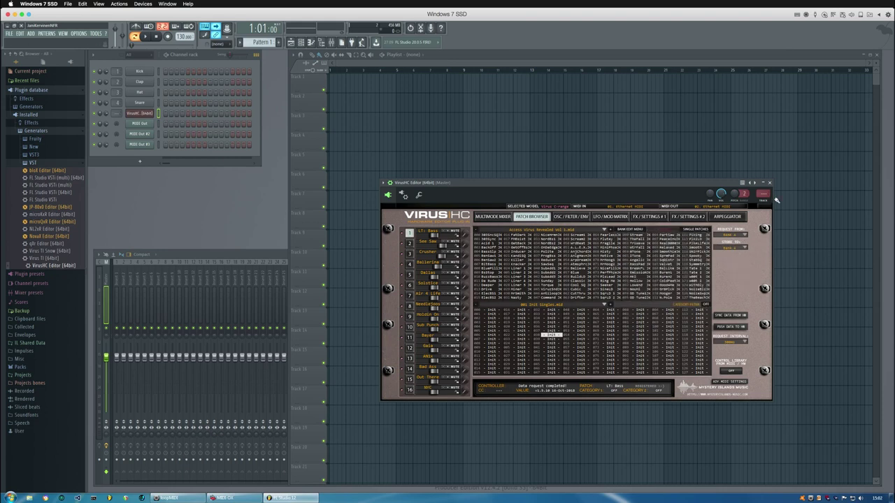